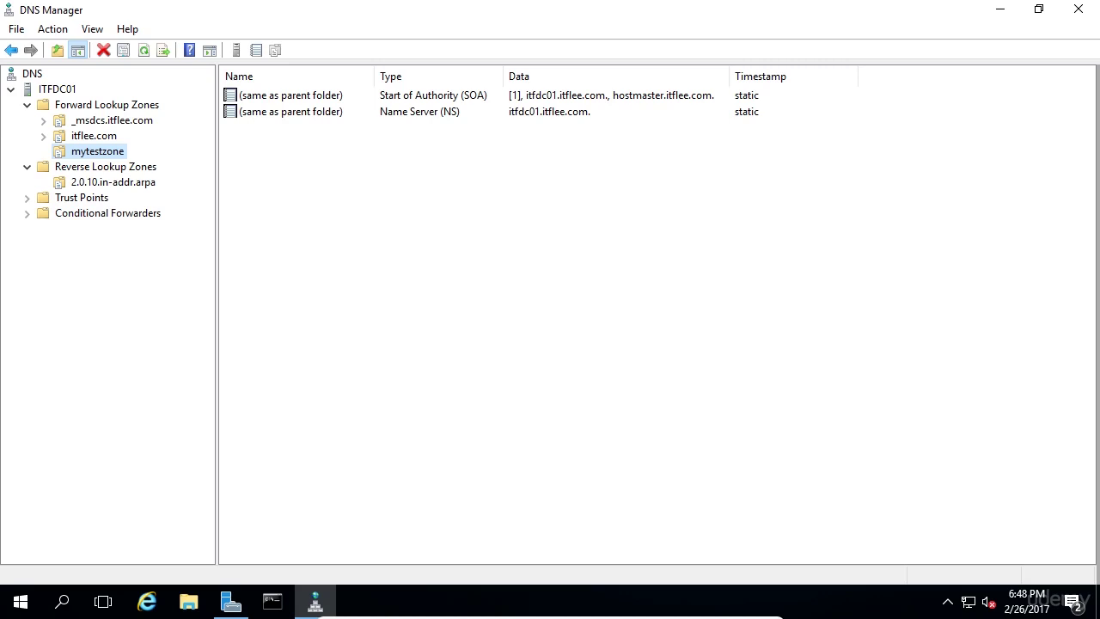
Start a new Alias (CNAME) record in the mytestzone forward lookup zone with the alias name DC.
{"action": "right_click", "coordinate": [125, 158]}
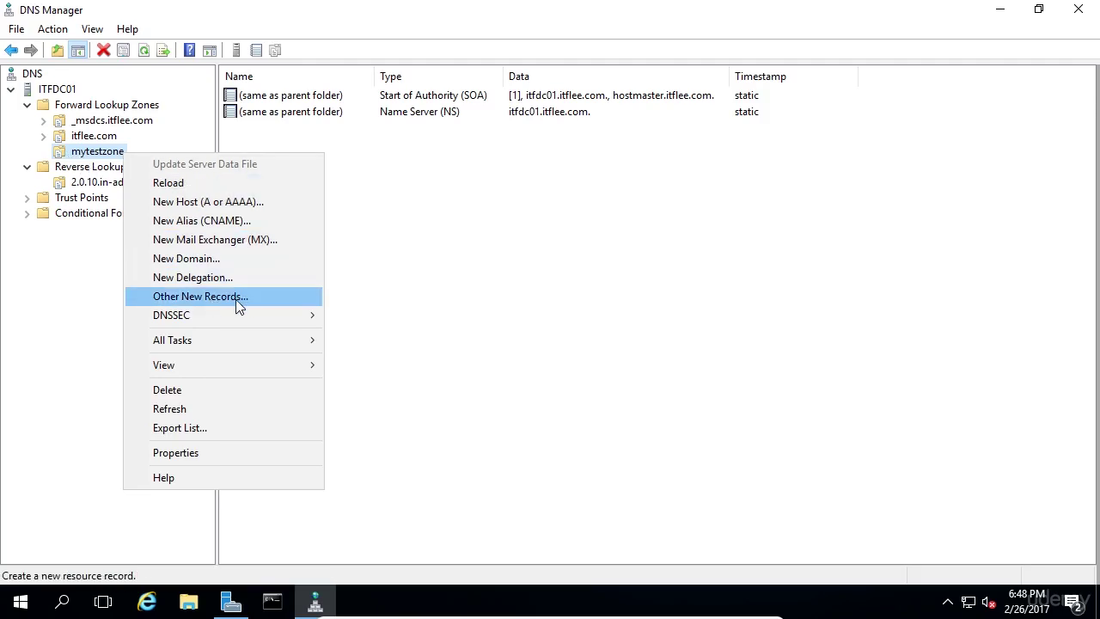
{"action": "left_click", "coordinate": [270, 301]}
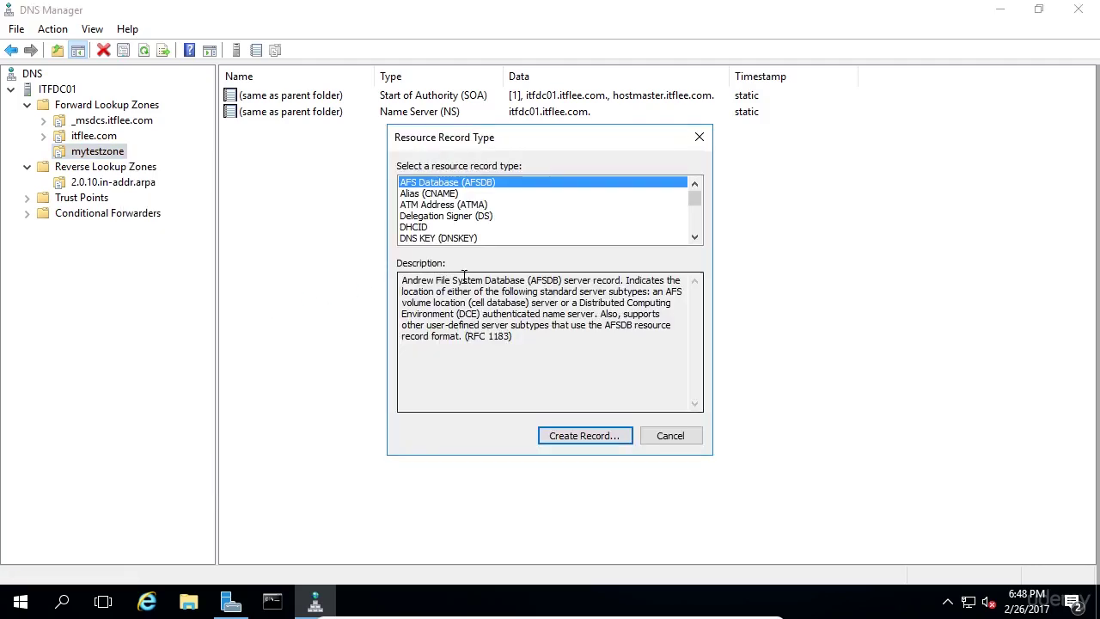
{"action": "mouse_move", "coordinate": [702, 198]}
{"action": "left_mouse_down"}
{"action": "mouse_move", "coordinate": [701, 241]}
{"action": "mouse_move", "coordinate": [702, 182]}
{"action": "left_mouse_up"}
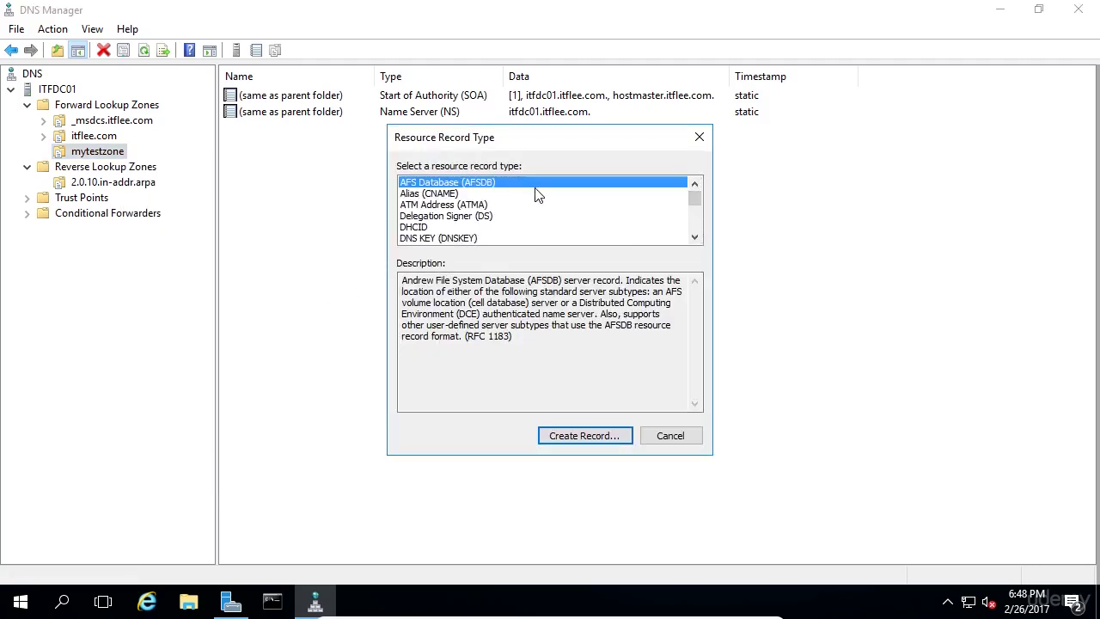
{"action": "left_click", "coordinate": [430, 194]}
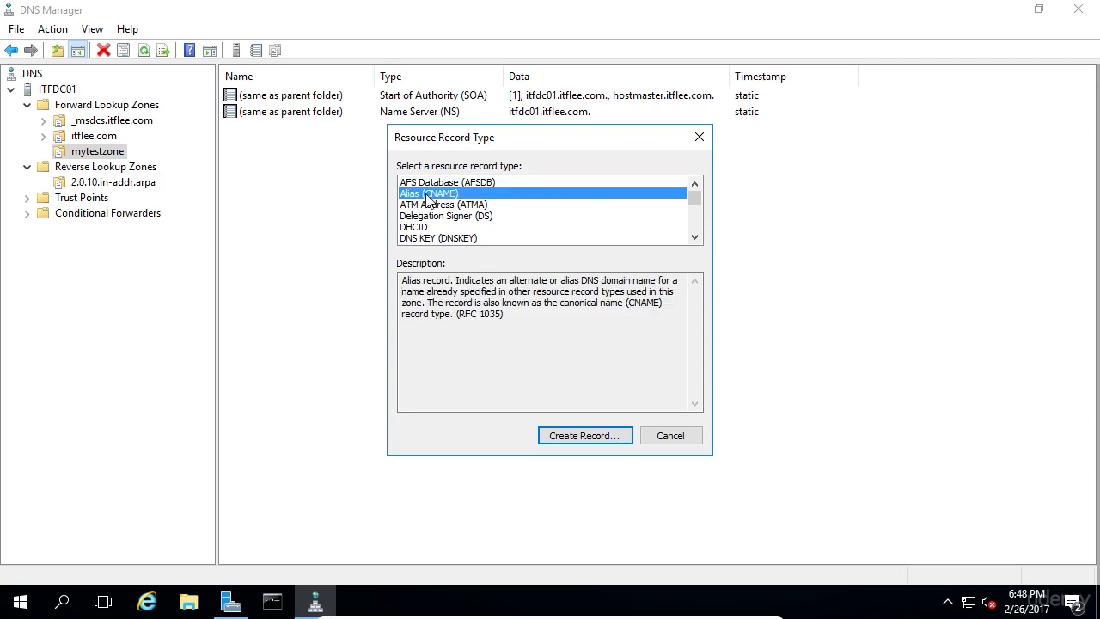
{"action": "left_click", "coordinate": [597, 440]}
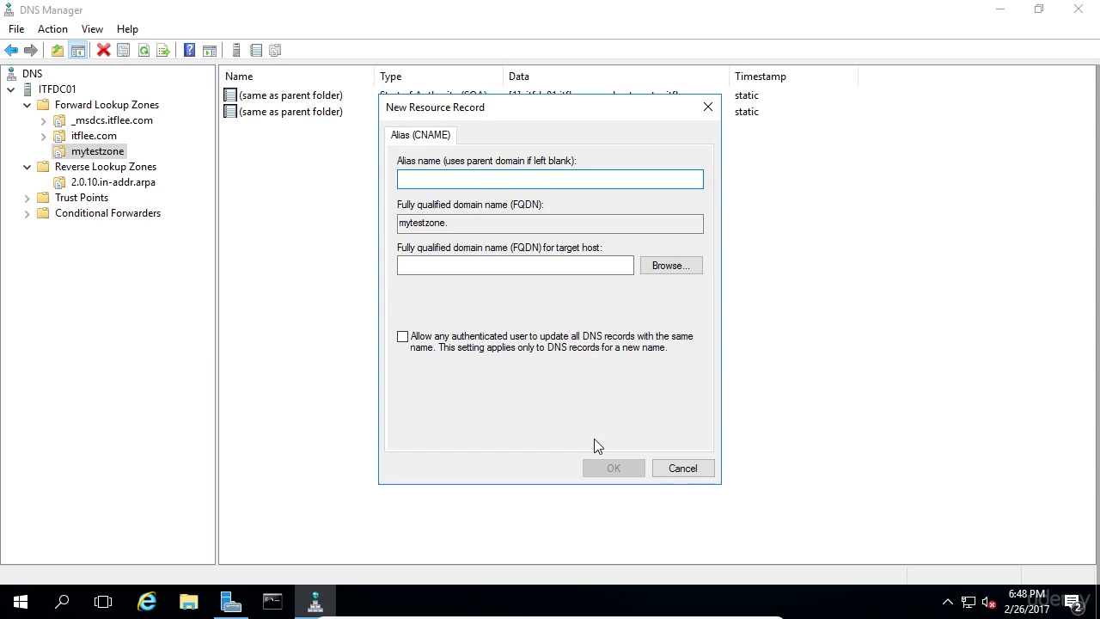
{"action": "type", "text": "DC"}
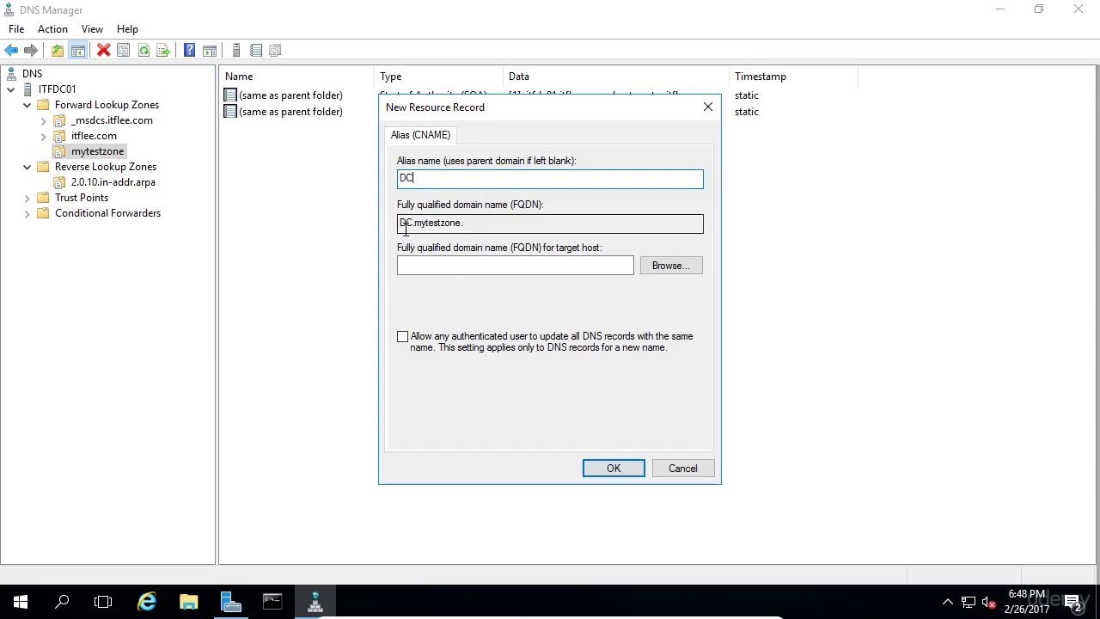
Set the alias's target host to the itfdc01 record from the itflee.com forward zone, create the record and finish adding records.
{"action": "left_click", "coordinate": [410, 265]}
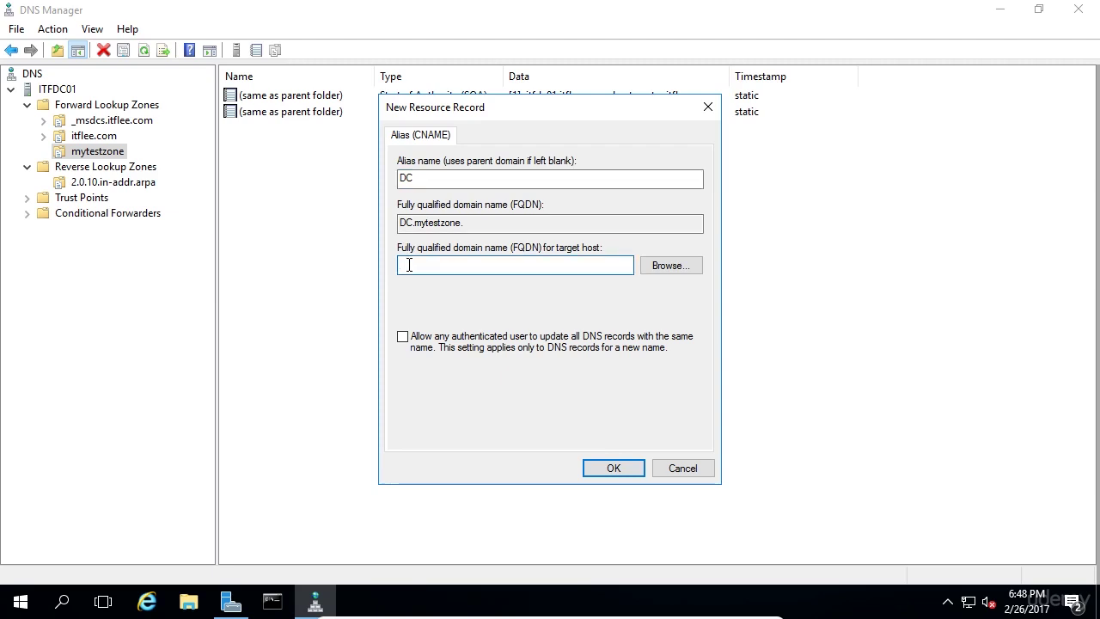
{"action": "type", "text": "itfdc01.itflee.com"}
{"action": "left_click", "coordinate": [671, 266]}
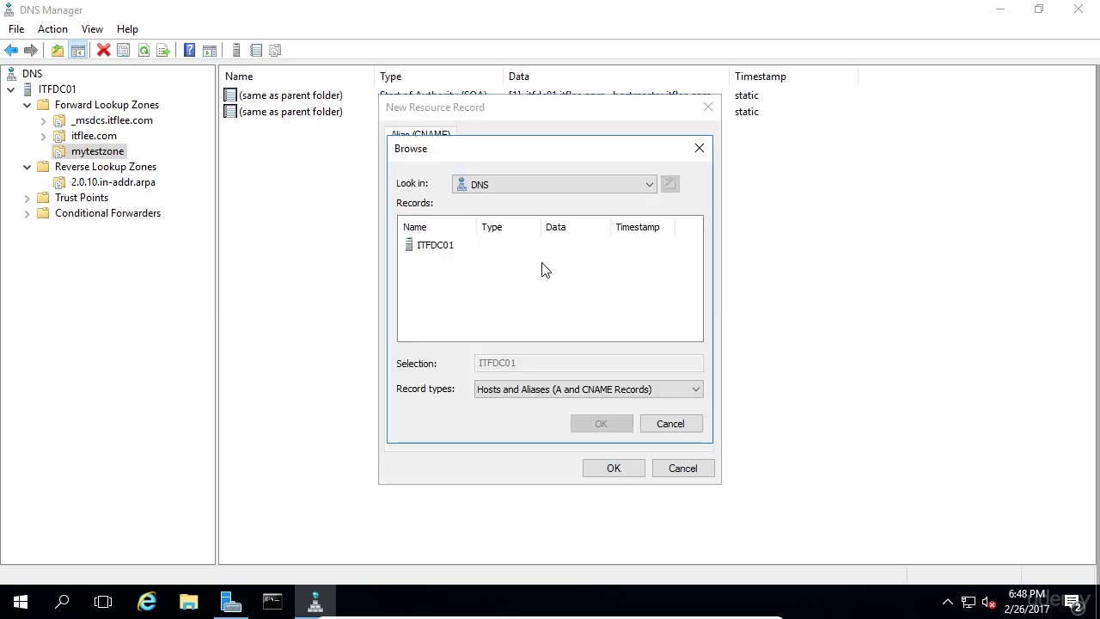
{"action": "left_click", "coordinate": [443, 248]}
{"action": "left_click", "coordinate": [601, 427]}
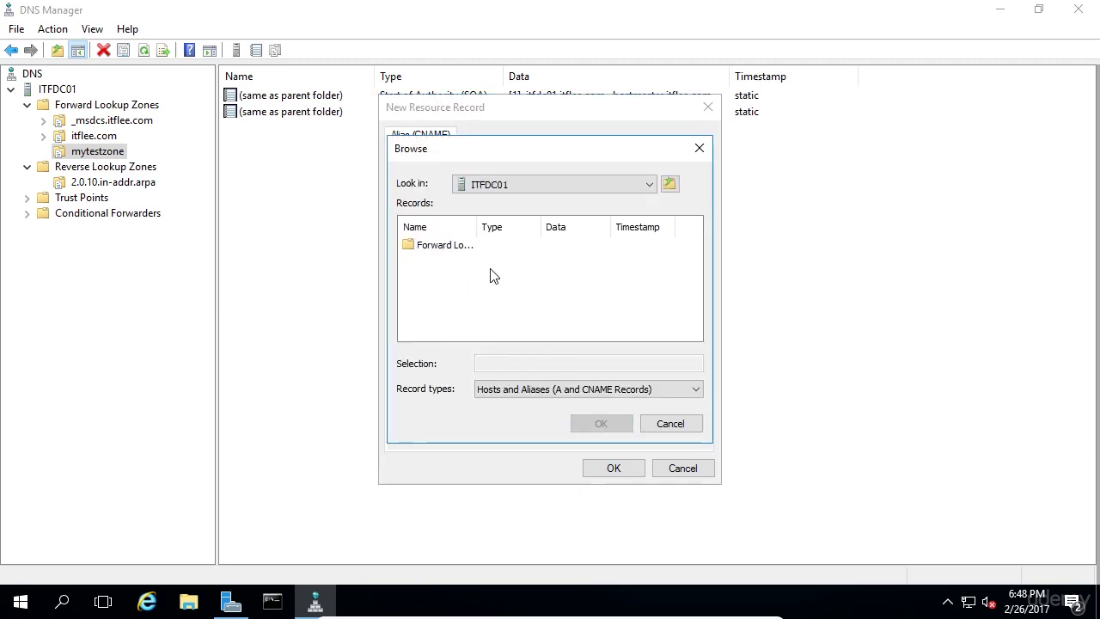
{"action": "double_click", "coordinate": [464, 249]}
{"action": "double_click", "coordinate": [439, 259]}
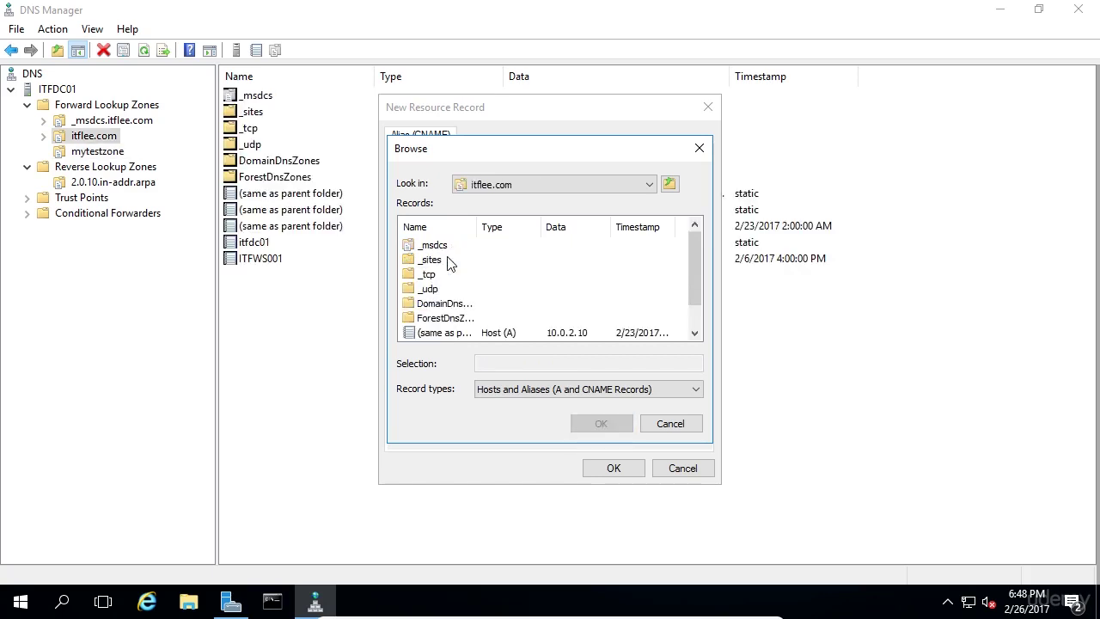
{"action": "scroll", "coordinate": [471, 293], "scroll_direction": "down", "scroll_amount": 1}
{"action": "left_click", "coordinate": [434, 318]}
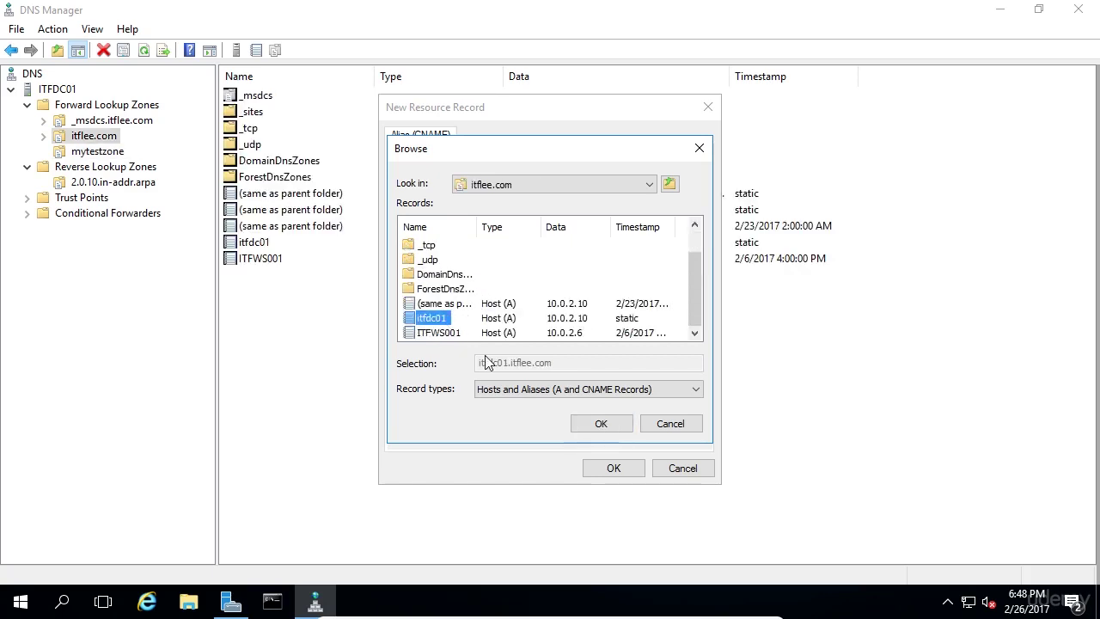
{"action": "left_click", "coordinate": [602, 424]}
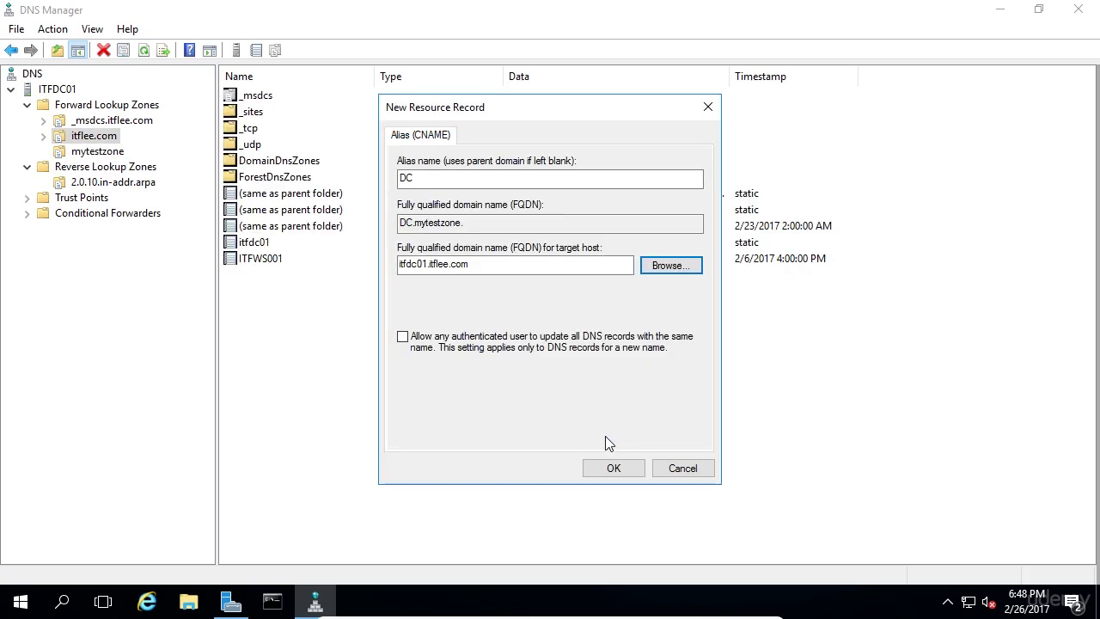
{"action": "left_click", "coordinate": [614, 469]}
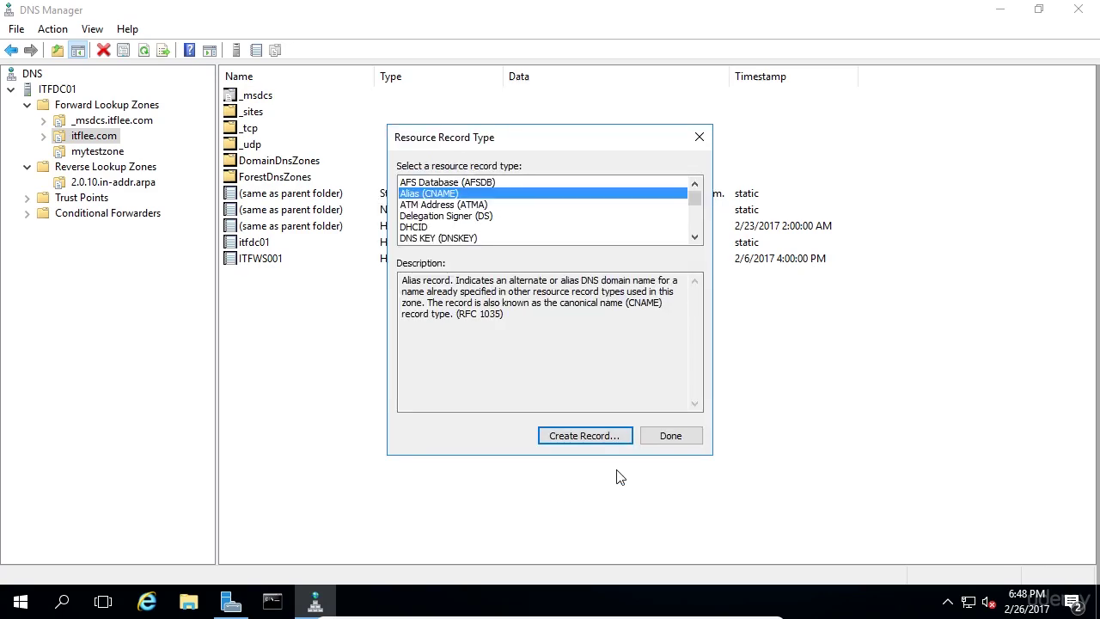
{"action": "left_click", "coordinate": [672, 436]}
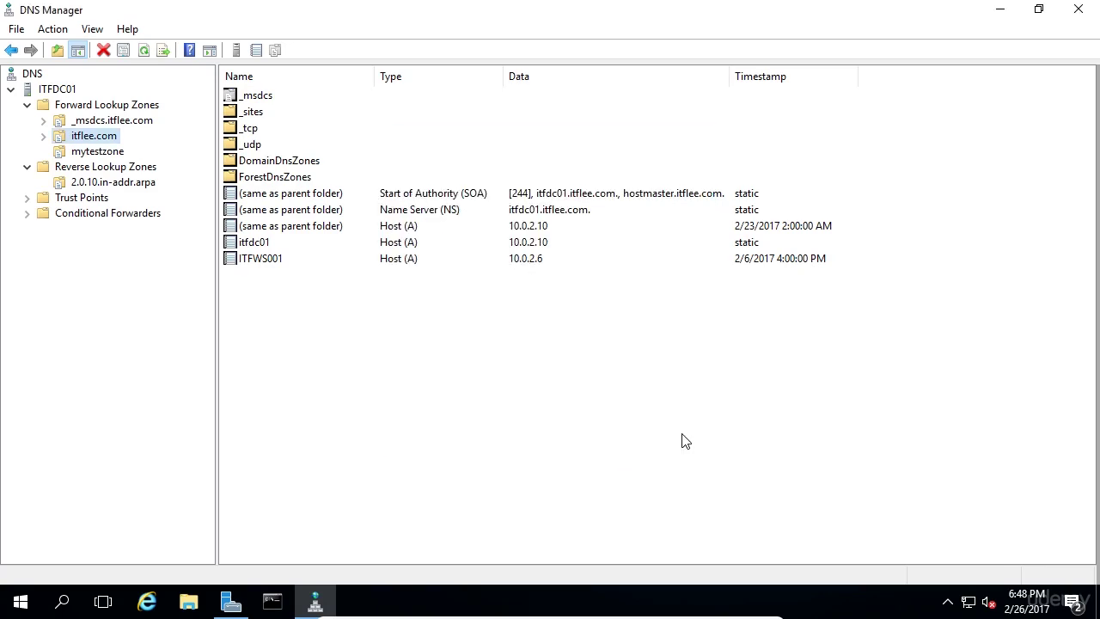
Open the properties of the DC alias record in mytestzone.
{"action": "left_click", "coordinate": [89, 152]}
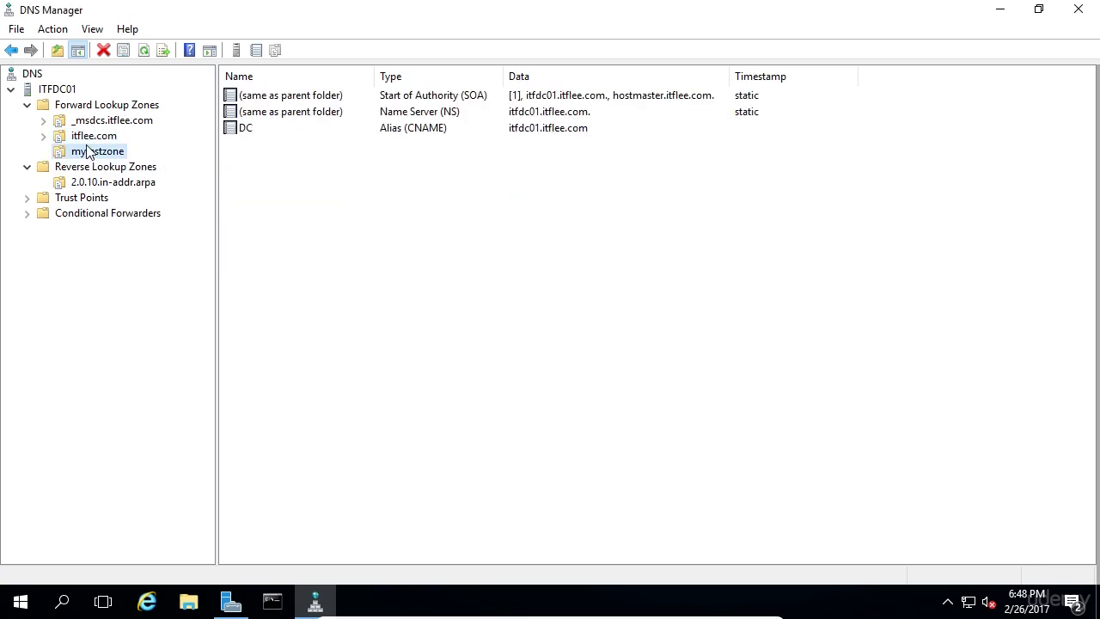
{"action": "left_click", "coordinate": [393, 133]}
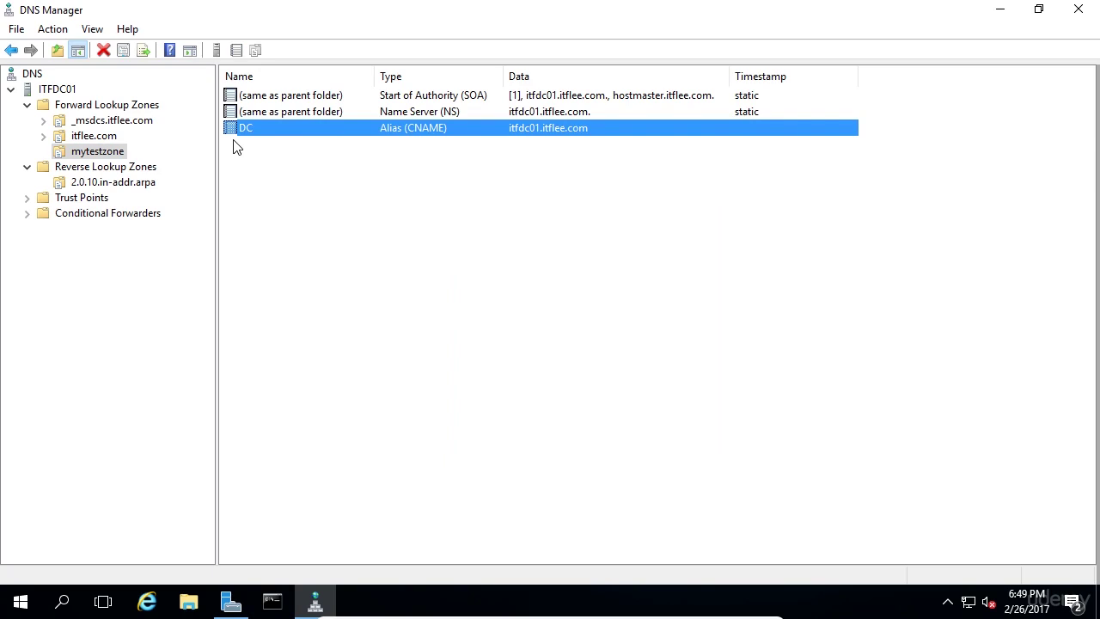
{"action": "right_click", "coordinate": [315, 129]}
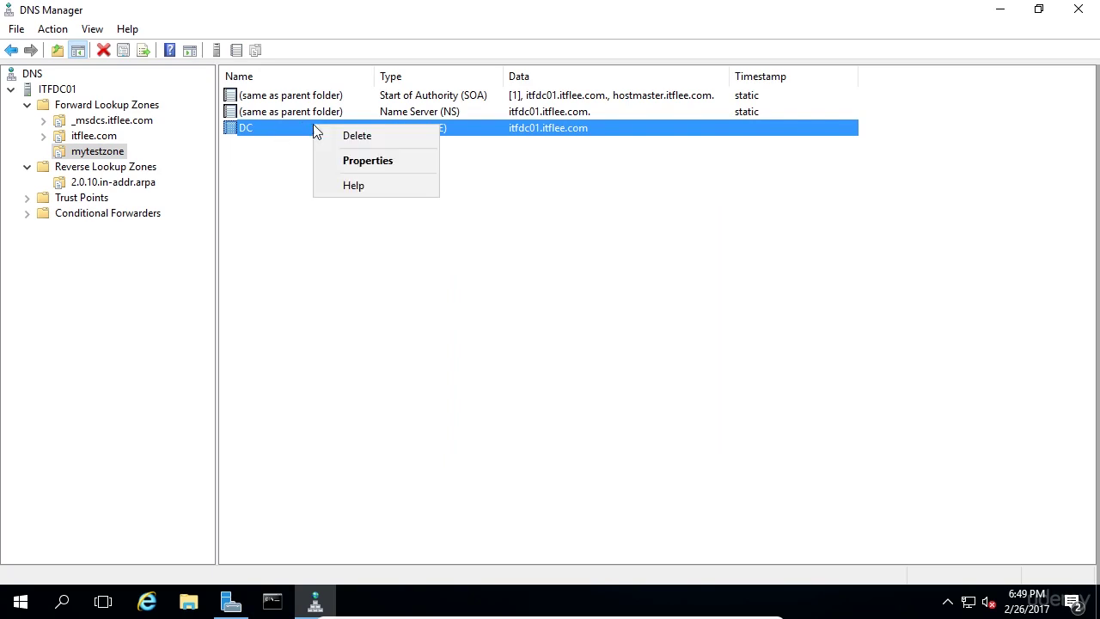
{"action": "left_click", "coordinate": [353, 163]}
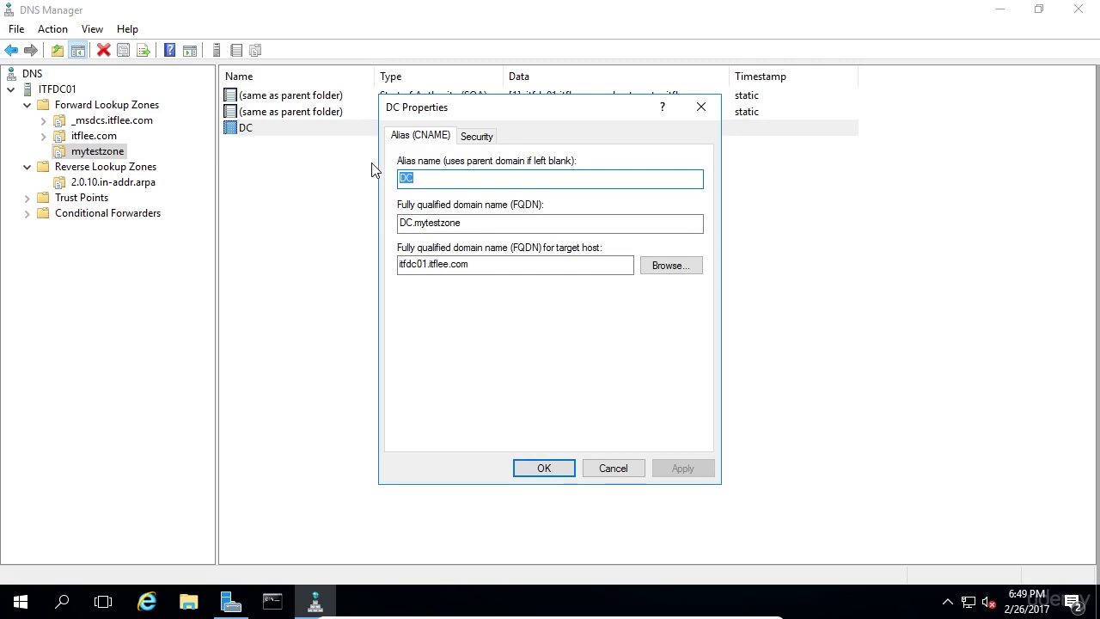
Examine the DC record's security permissions for the listed groups, from DnsAdmins to ENTERPRISE DOMAIN CONTROLLERS, and close its properties without changes.
{"action": "left_click", "coordinate": [493, 143]}
{"action": "mouse_move", "coordinate": [699, 198]}
{"action": "left_mouse_down"}
{"action": "mouse_move", "coordinate": [702, 227]}
{"action": "mouse_move", "coordinate": [695, 192]}
{"action": "left_mouse_up"}
{"action": "left_click", "coordinate": [555, 191]}
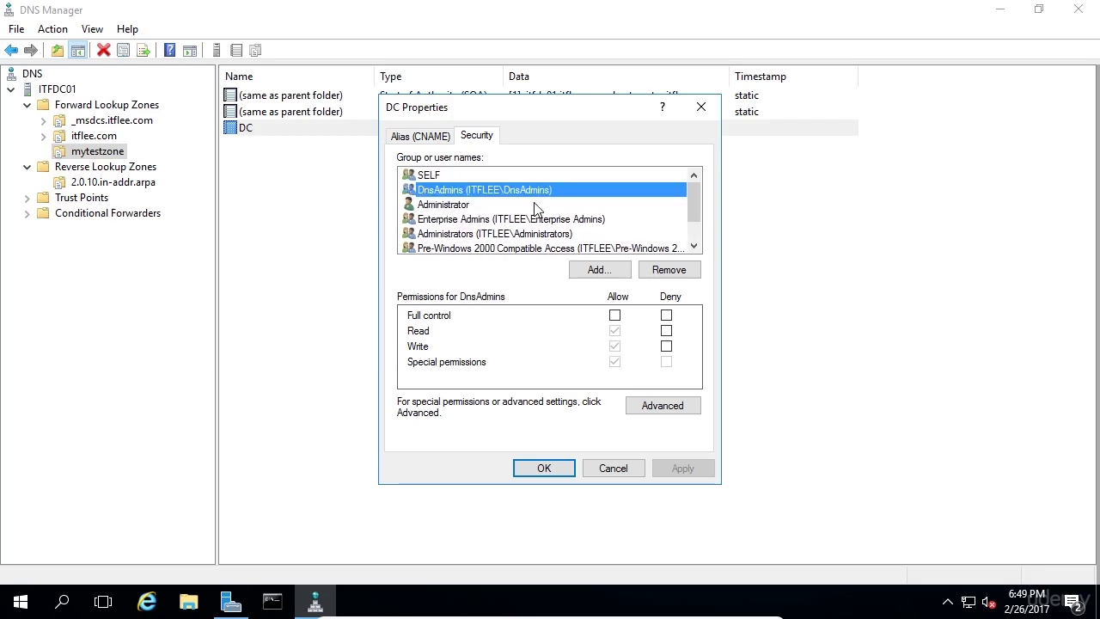
{"action": "left_click", "coordinate": [536, 205]}
{"action": "left_click", "coordinate": [539, 220]}
{"action": "left_click", "coordinate": [540, 234]}
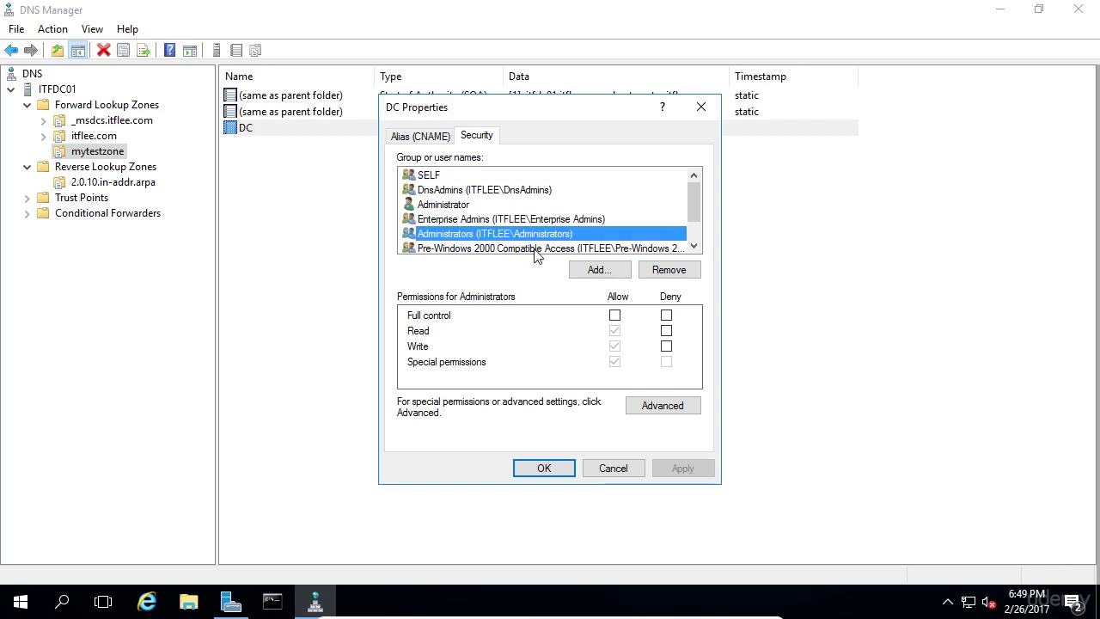
{"action": "left_click", "coordinate": [541, 249]}
{"action": "left_click", "coordinate": [563, 234]}
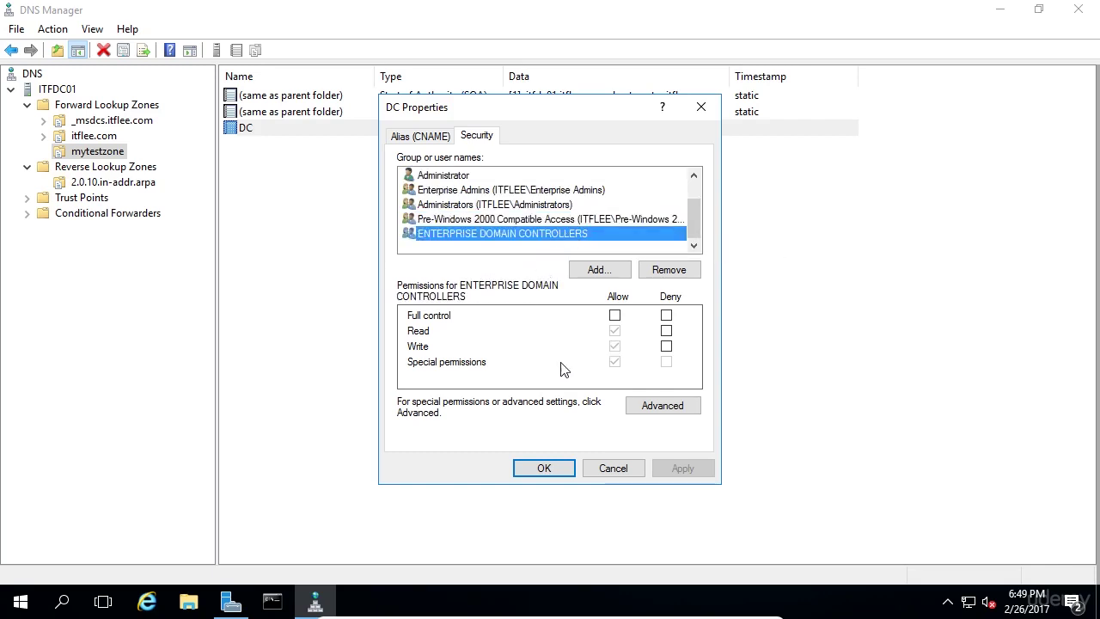
{"action": "left_click", "coordinate": [613, 468]}
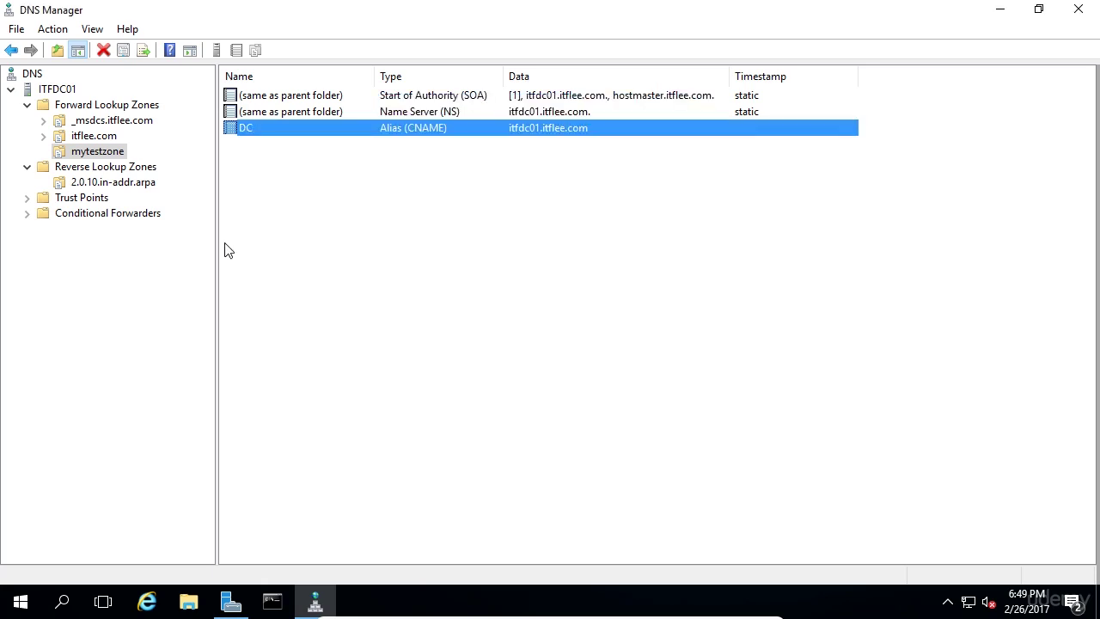
Start a new Pointer (PTR) record in the 2.0.10.in-addr.arpa reverse lookup zone with host IP address 10.0.2.10.
{"action": "left_click", "coordinate": [130, 185]}
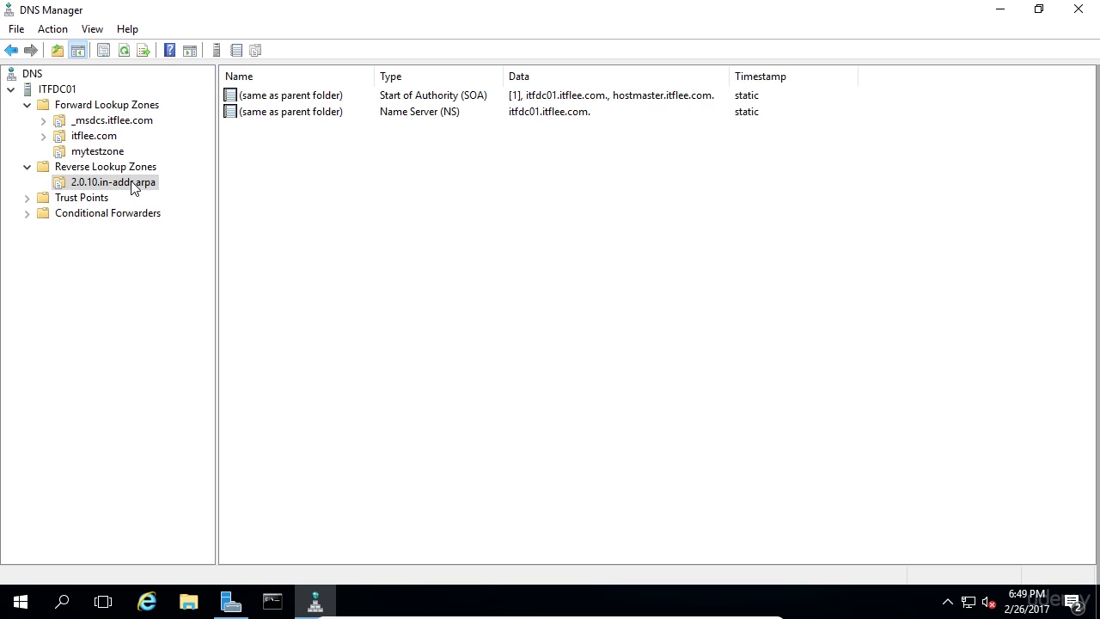
{"action": "right_click", "coordinate": [133, 188]}
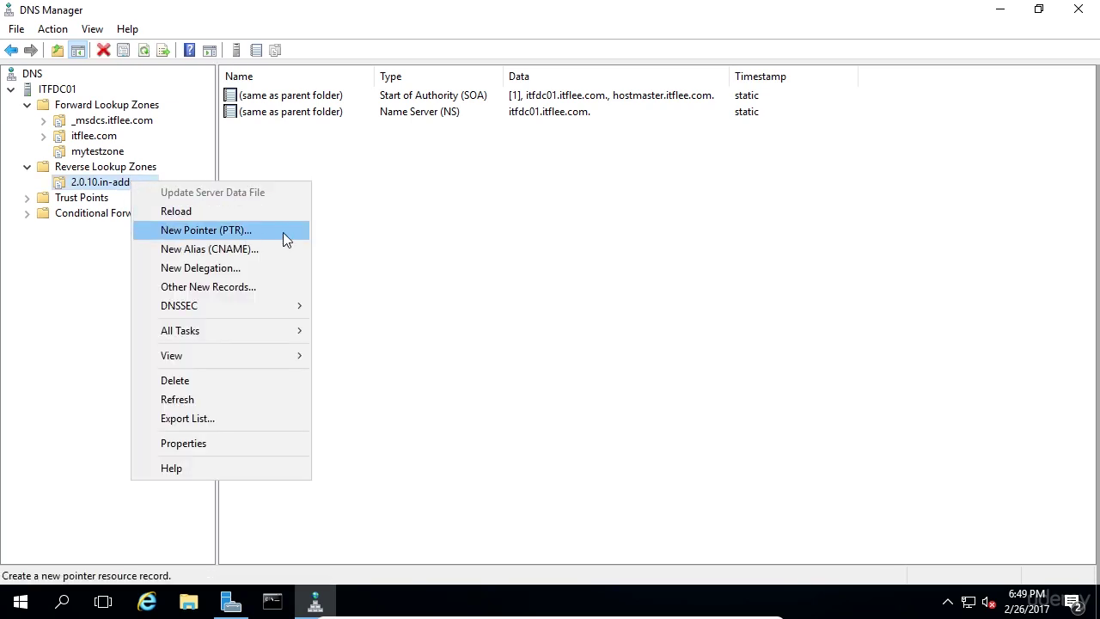
{"action": "key", "text": "Escape"}
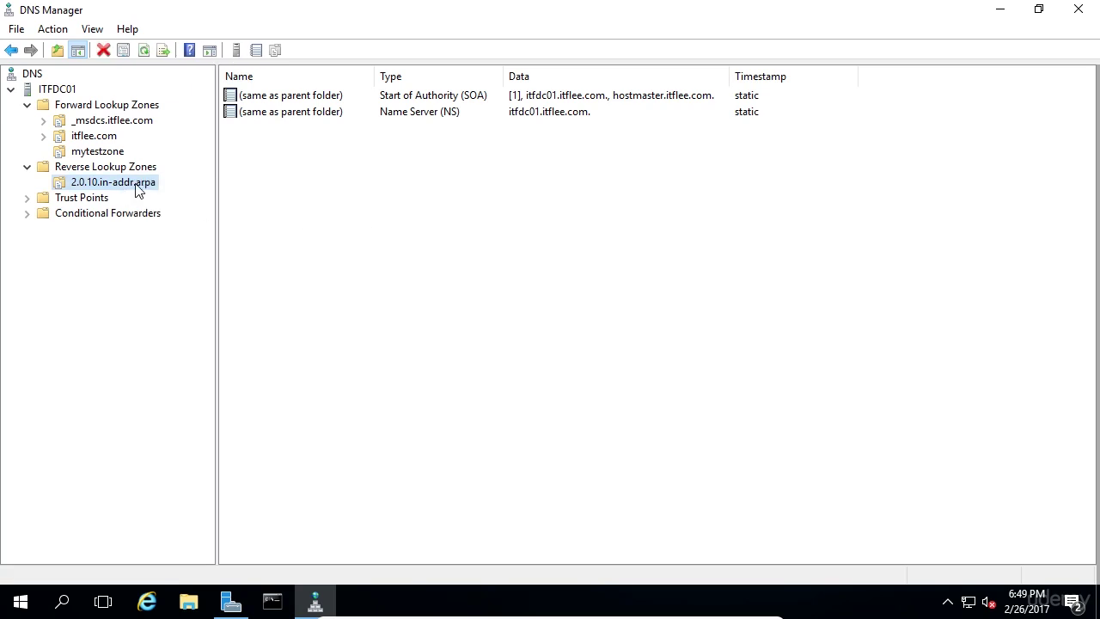
{"action": "right_click", "coordinate": [157, 191]}
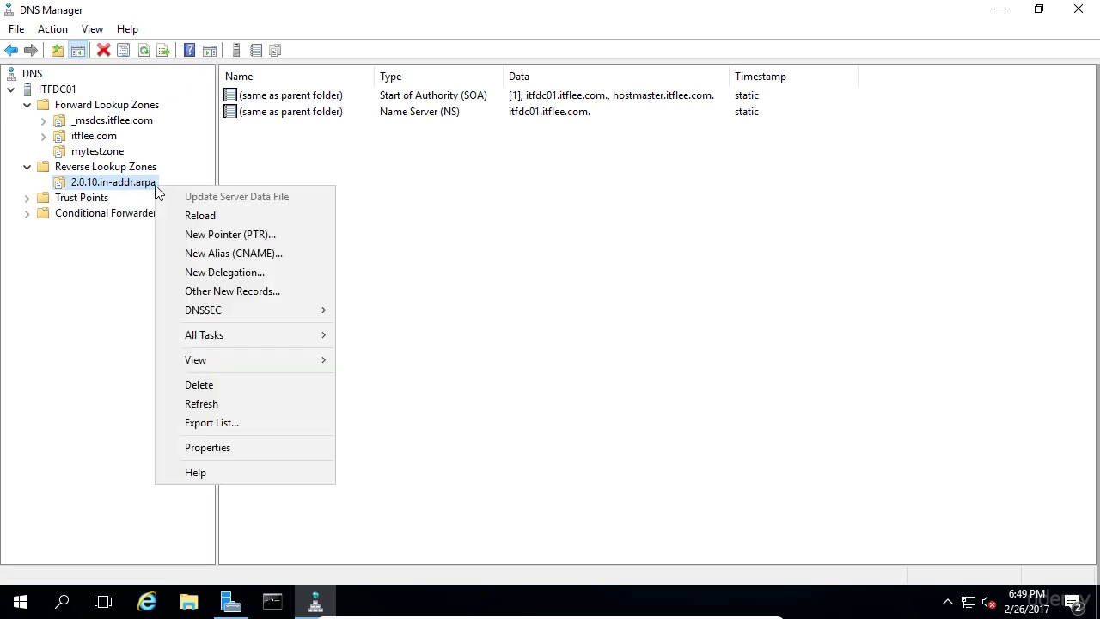
{"action": "left_click", "coordinate": [190, 237]}
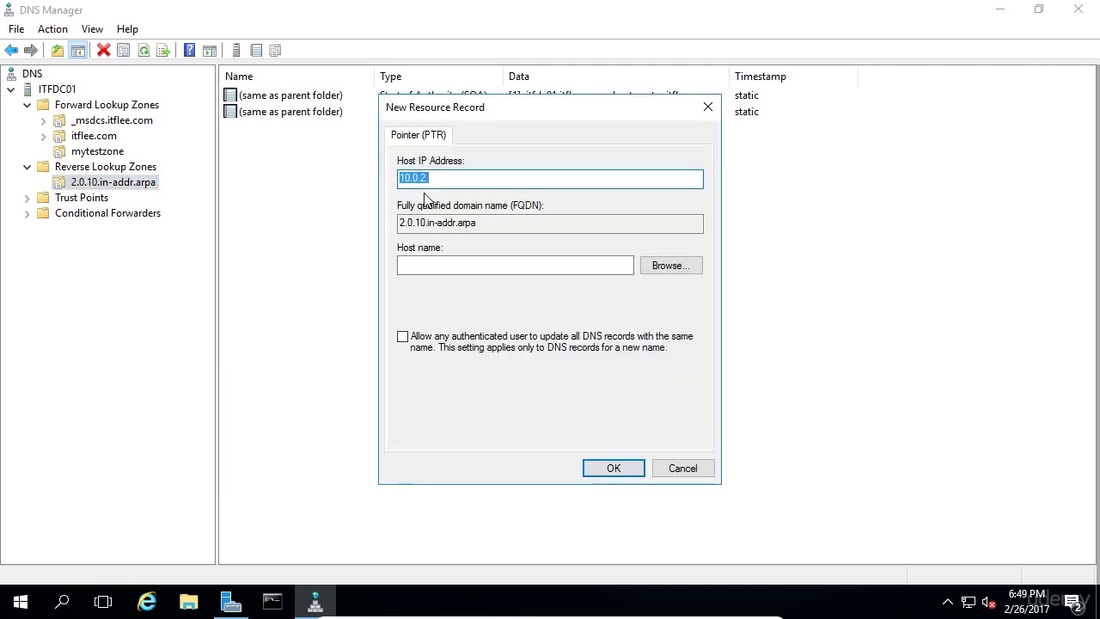
{"action": "left_click", "coordinate": [456, 180]}
{"action": "type", "text": "10"}
{"action": "key", "text": "Tab"}
{"action": "key", "text": "Tab"}
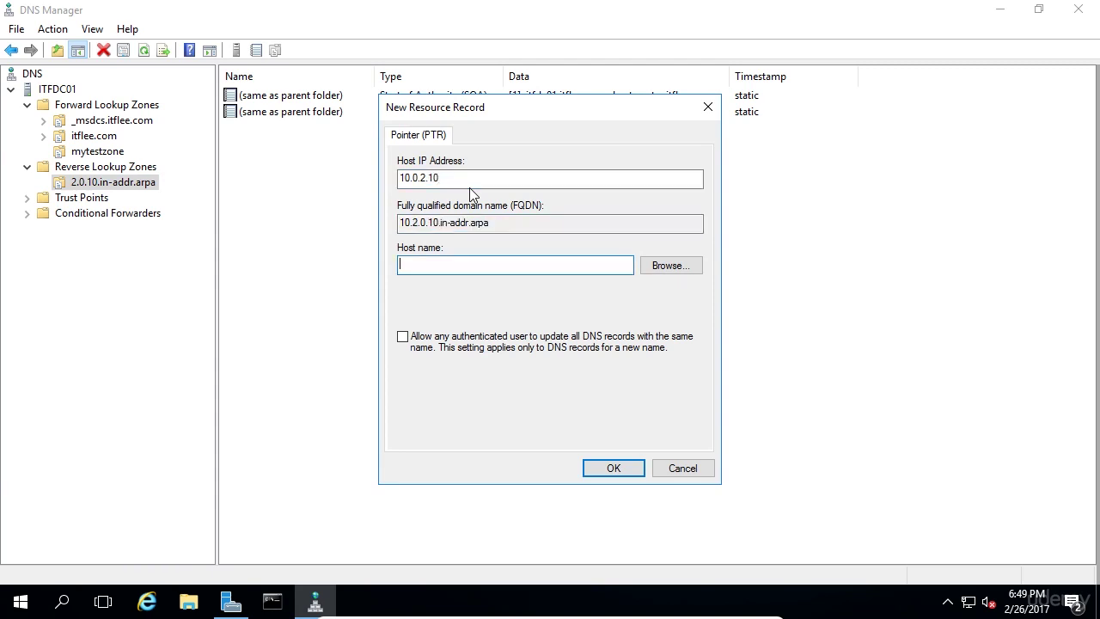
Set the pointer's host name to itfdc01.itflee.com, allow any authenticated user to update records with the same name, and create it.
{"action": "type", "text": "itfdc01.itflee.com"}
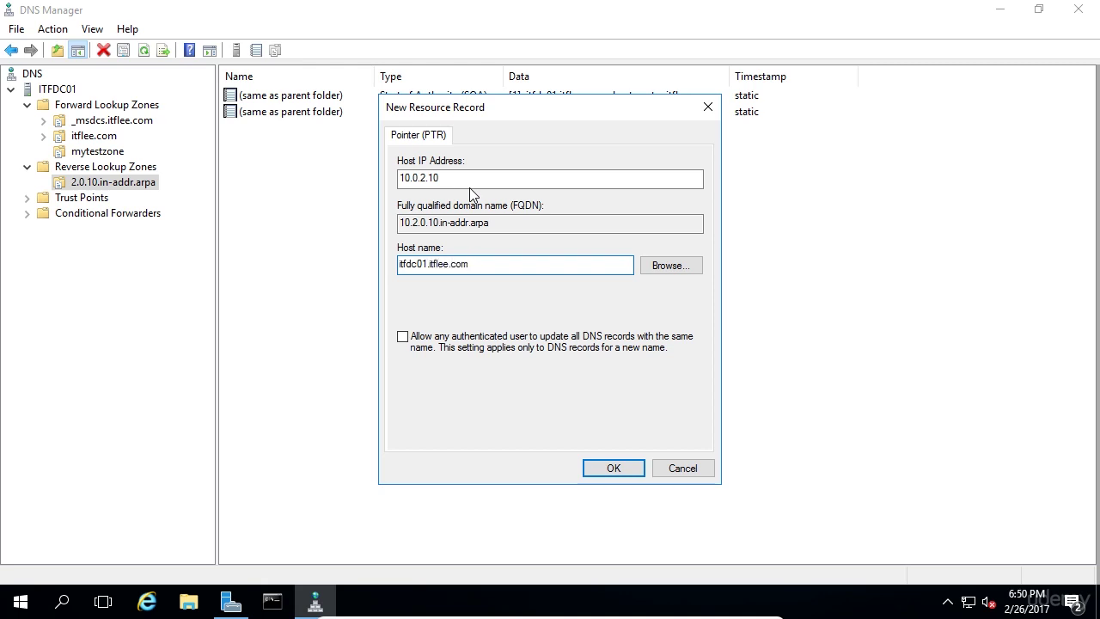
{"action": "left_click", "coordinate": [666, 347]}
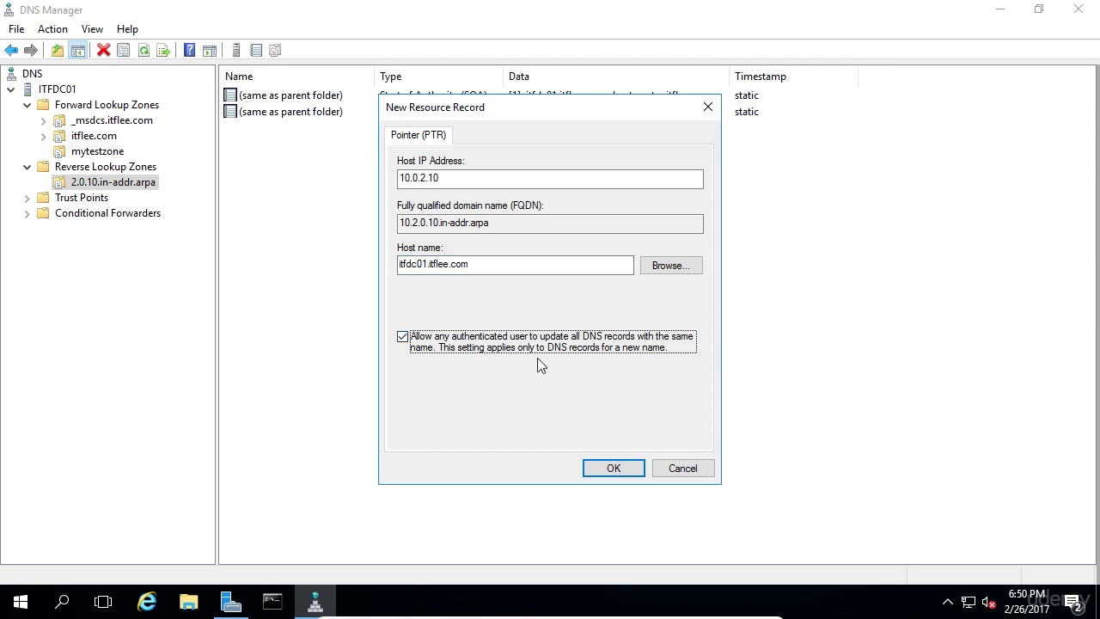
{"action": "left_click", "coordinate": [614, 468]}
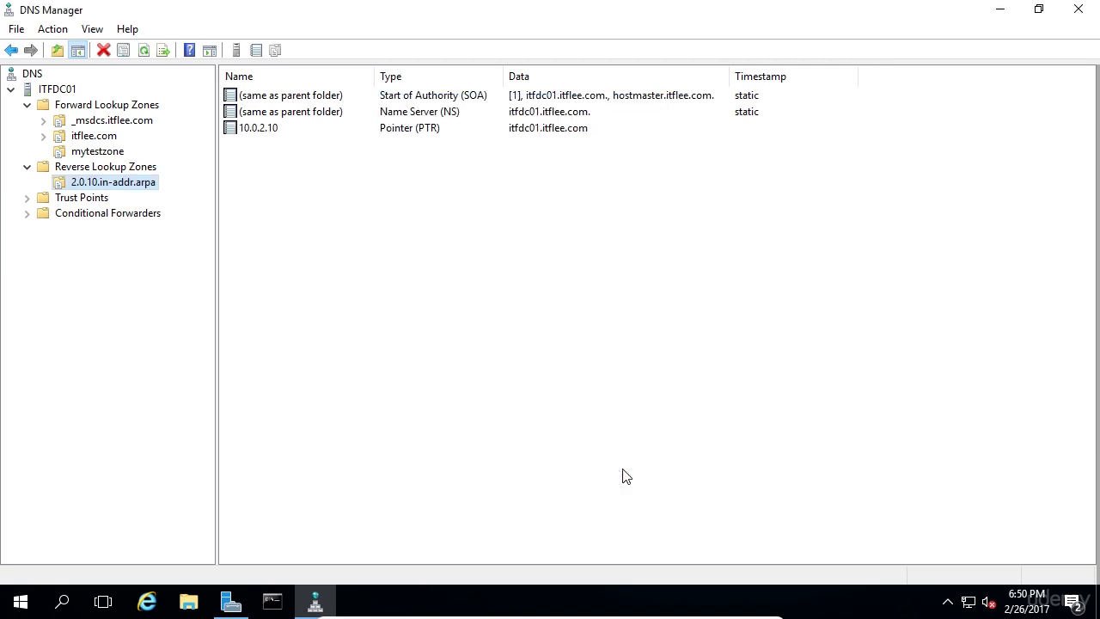
{"action": "left_click", "coordinate": [437, 209]}
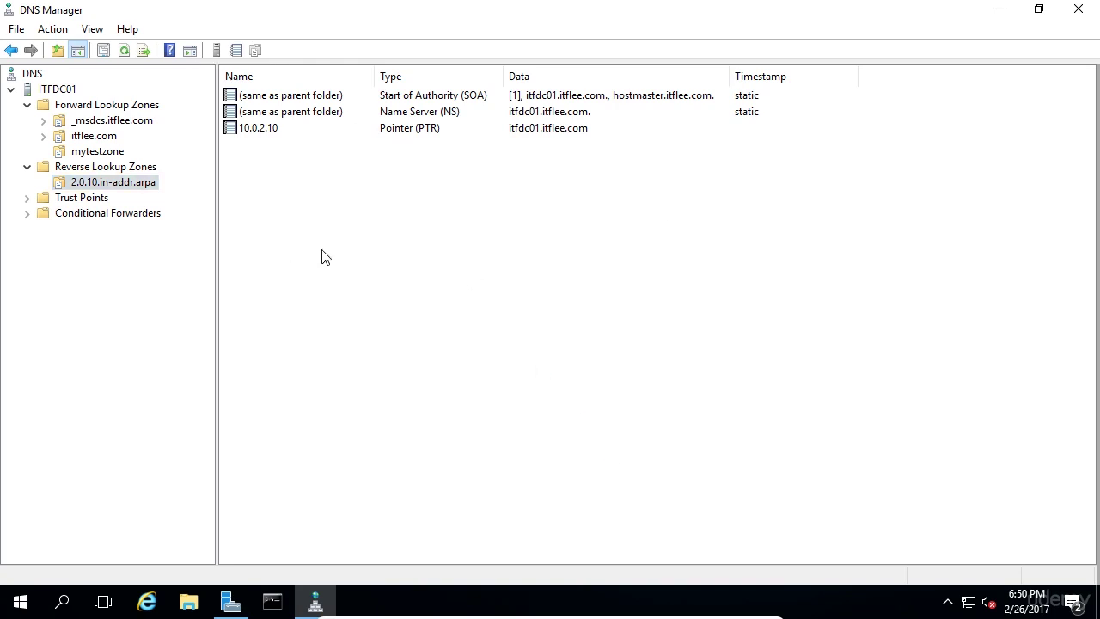
Launch nslookup for the ITFDC01 server and look up dc.mytestzone.
{"action": "right_click", "coordinate": [76, 93]}
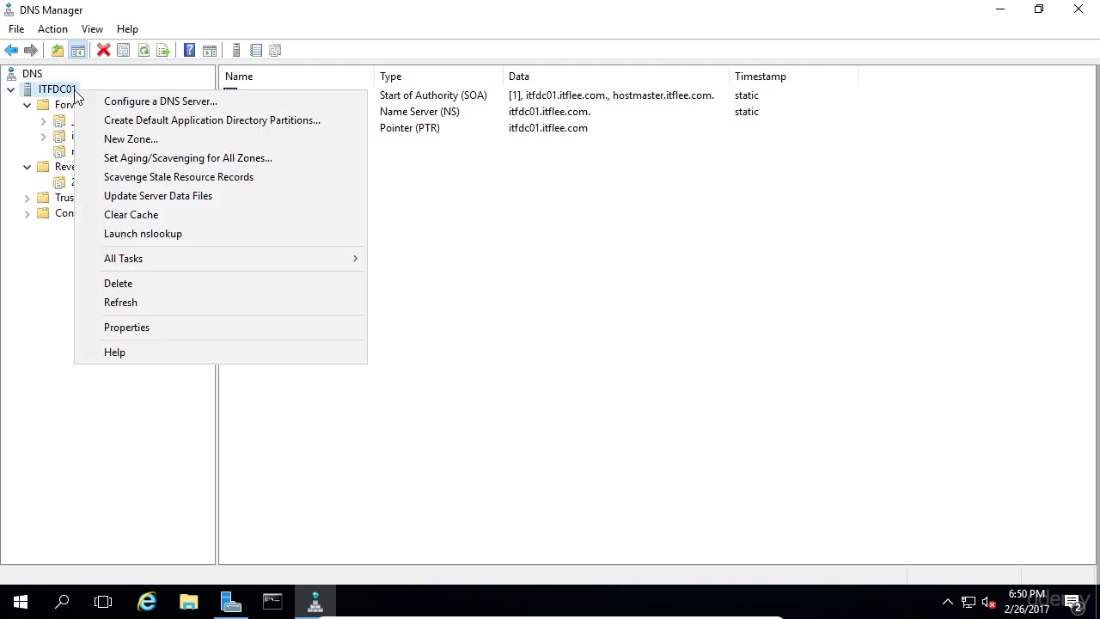
{"action": "left_click", "coordinate": [138, 235]}
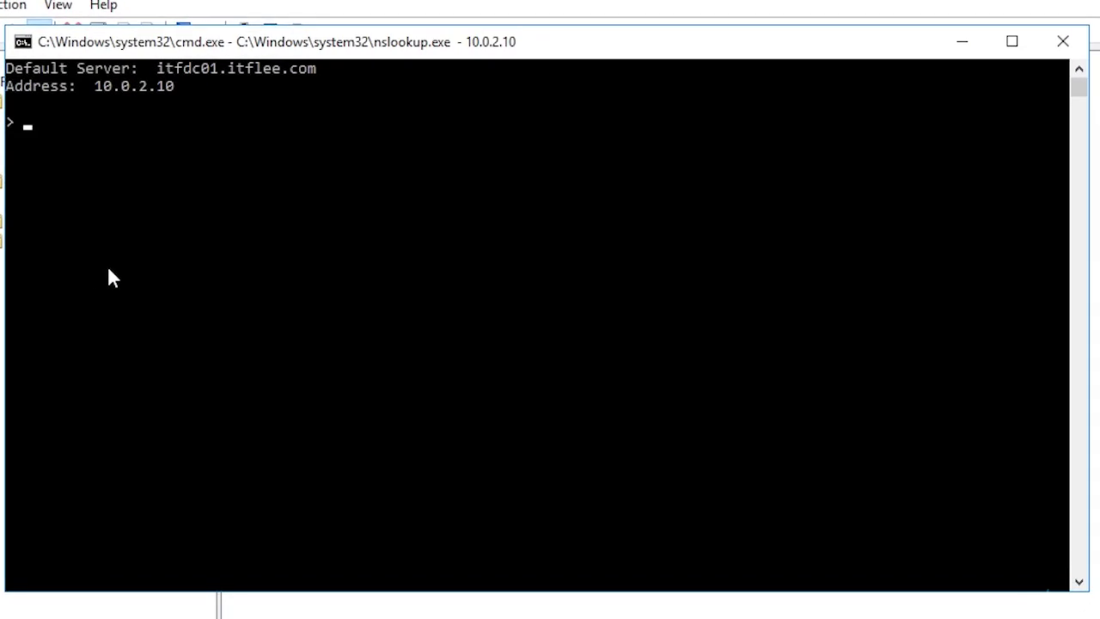
{"action": "type", "text": "dc.mytestzone"}
{"action": "key", "text": "Return"}
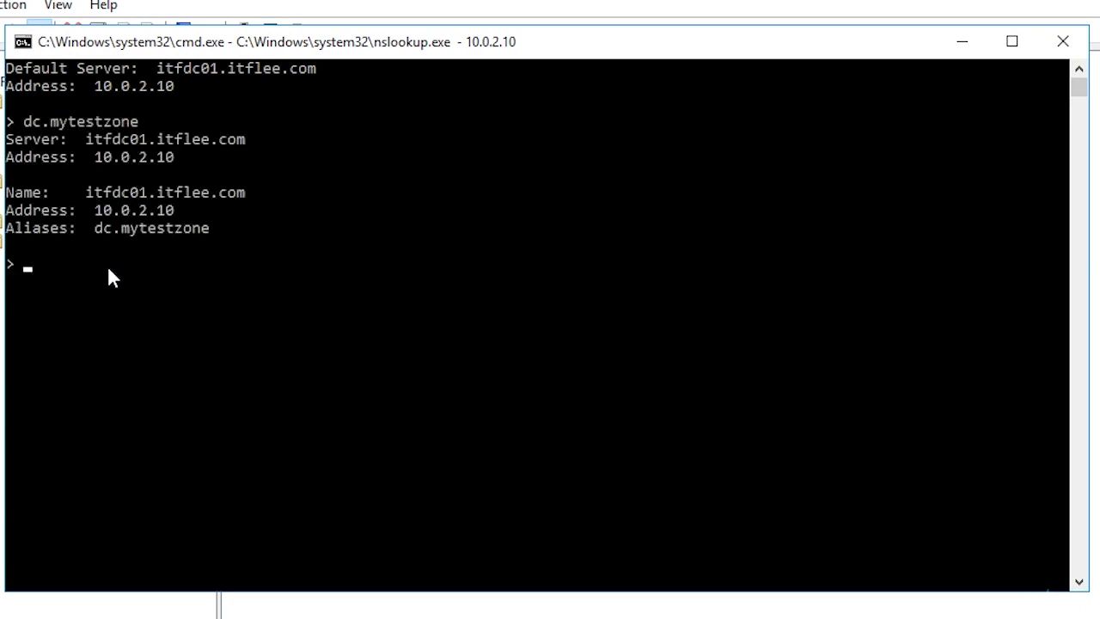
Highlight the alias line in the dc.mytestzone lookup result, clear the selection, and run a reverse lookup of 10.0.2.10.
{"action": "left_click", "coordinate": [100, 191]}
{"action": "left_click_drag", "start_coordinate": [100, 191], "coordinate": [8, 233]}
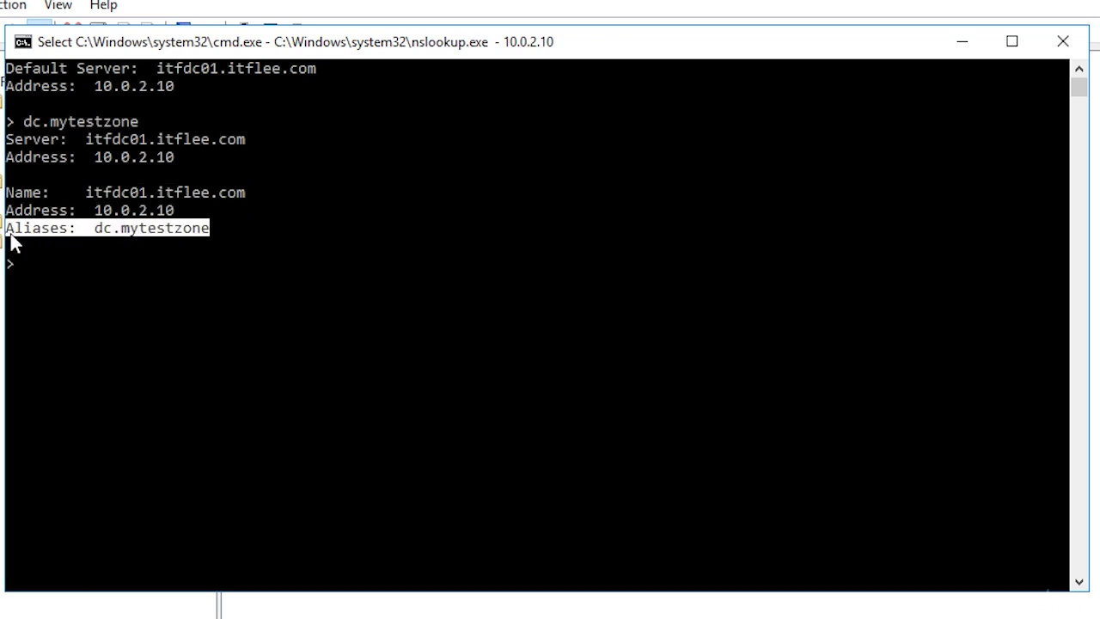
{"action": "left_click", "coordinate": [216, 280]}
{"action": "key", "text": "Escape"}
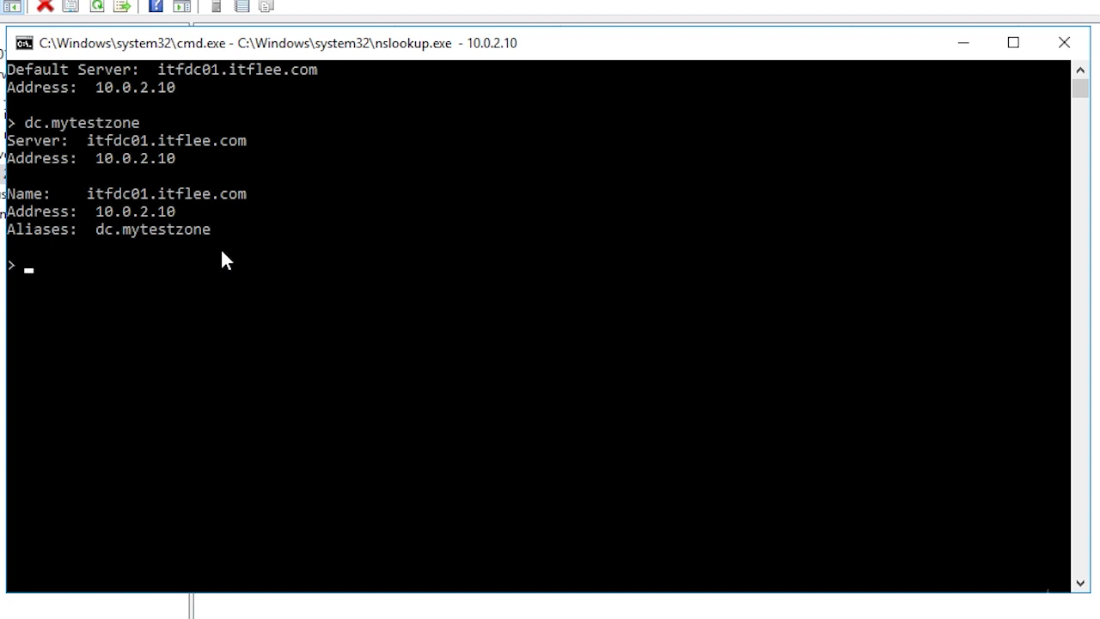
{"action": "type", "text": "10.0.2.10"}
{"action": "key", "text": "Return"}
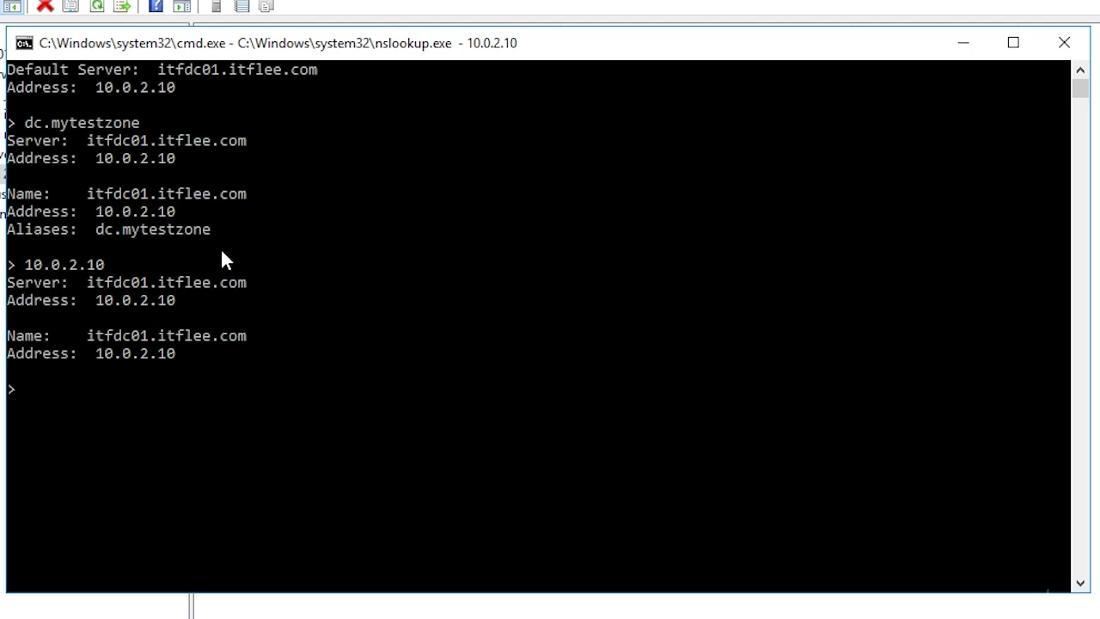
Write the full command nslookup 10.0.2.10 at the prompt without running it, and highlight the command text.
{"action": "type", "text": "nslookup 10."}
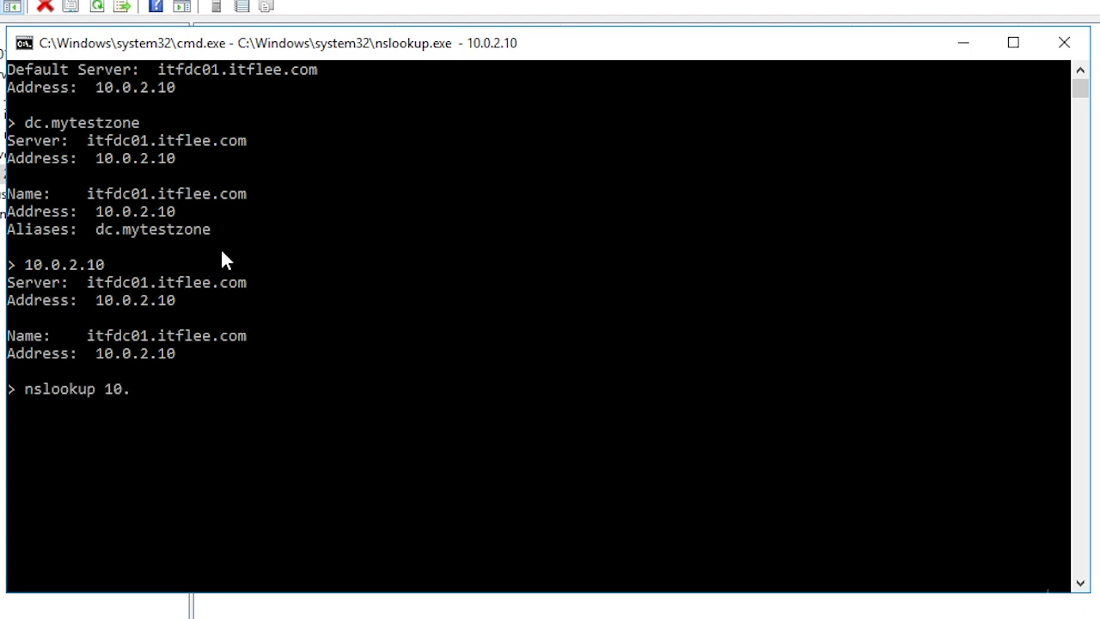
{"action": "type", "text": "0.2.10"}
{"action": "left_click_drag", "start_coordinate": [191, 379], "coordinate": [103, 398]}
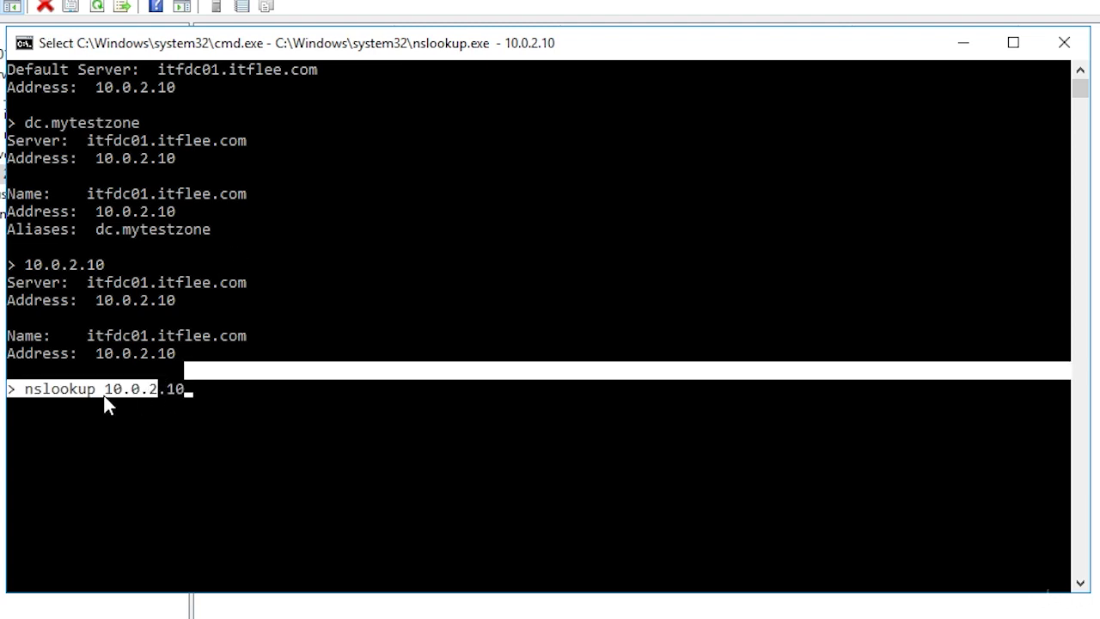
{"action": "left_click_drag", "start_coordinate": [211, 391], "coordinate": [22, 399]}
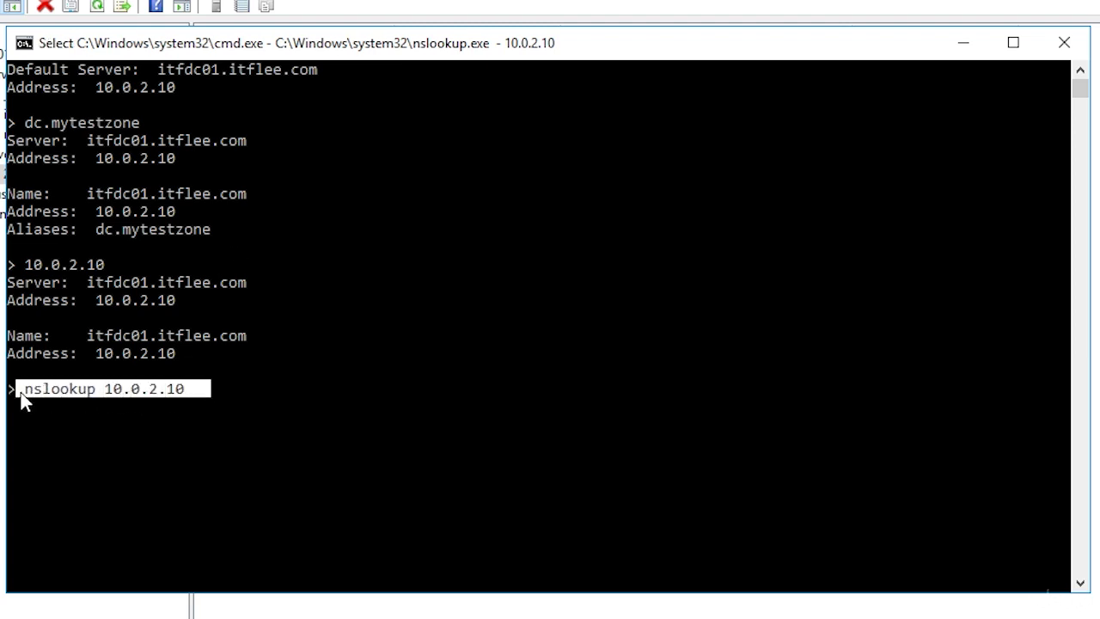
{"action": "left_click", "coordinate": [165, 401]}
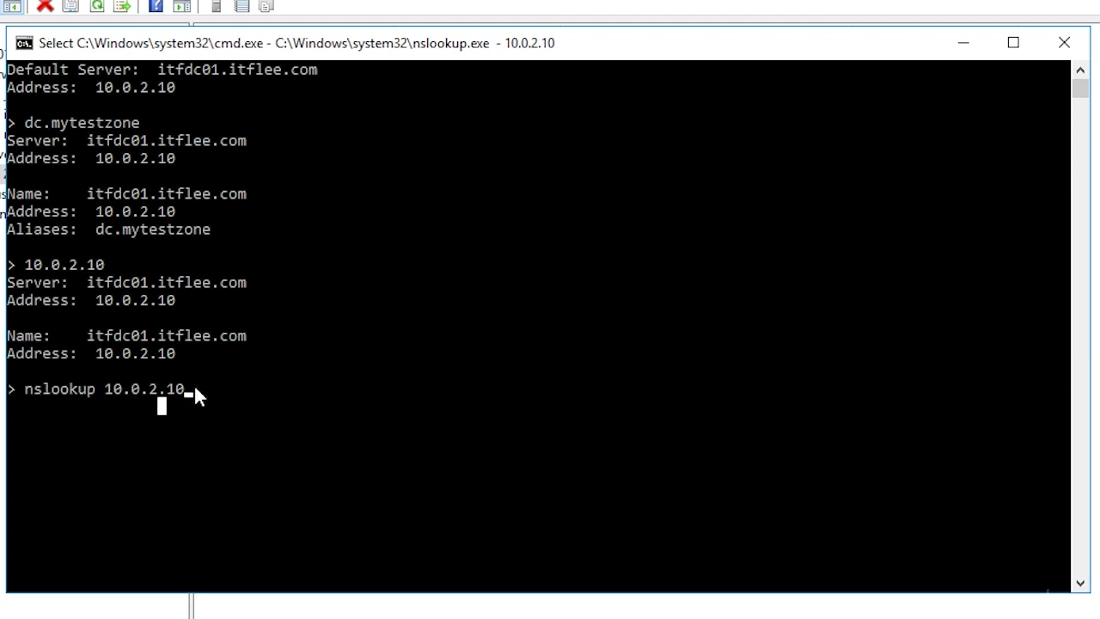